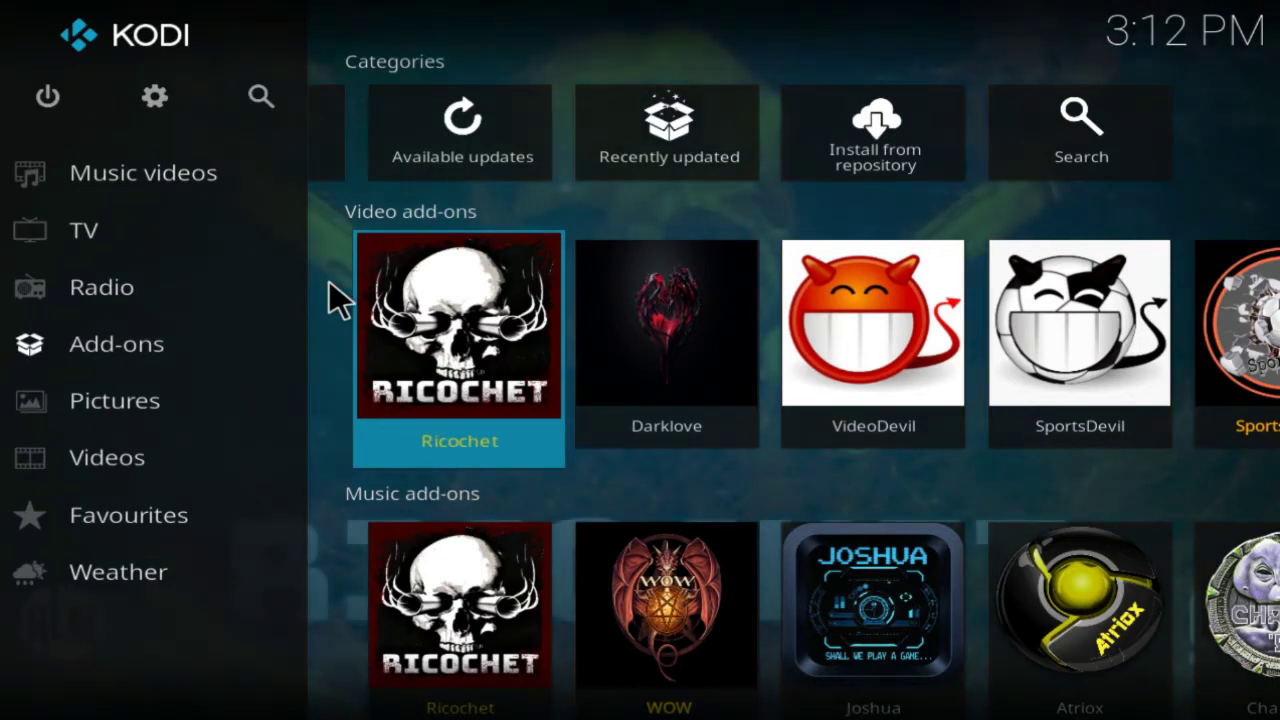
# - Open the Ricochet video add-on, look through its main categories and open Movies
pyautogui.click(450, 342)
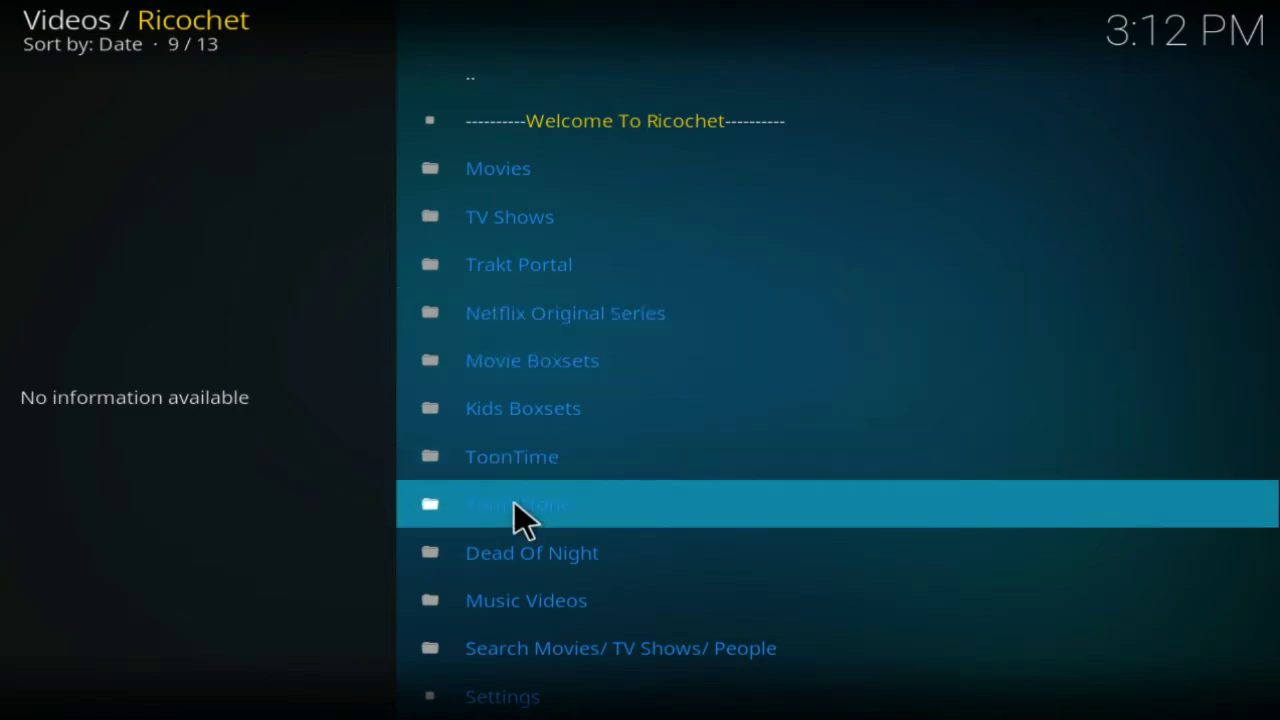
pyautogui.scroll(-3, 563, 601)
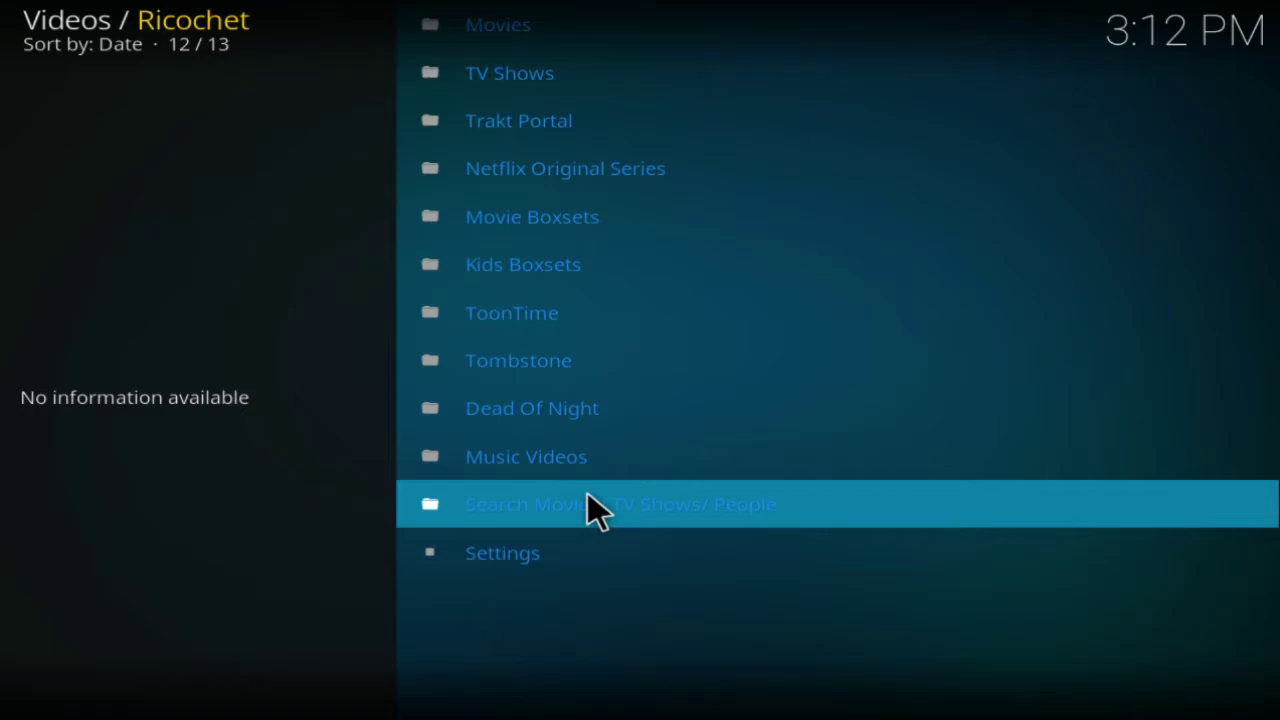
pyautogui.scroll(3, 530, 178)
pyautogui.click(530, 172)
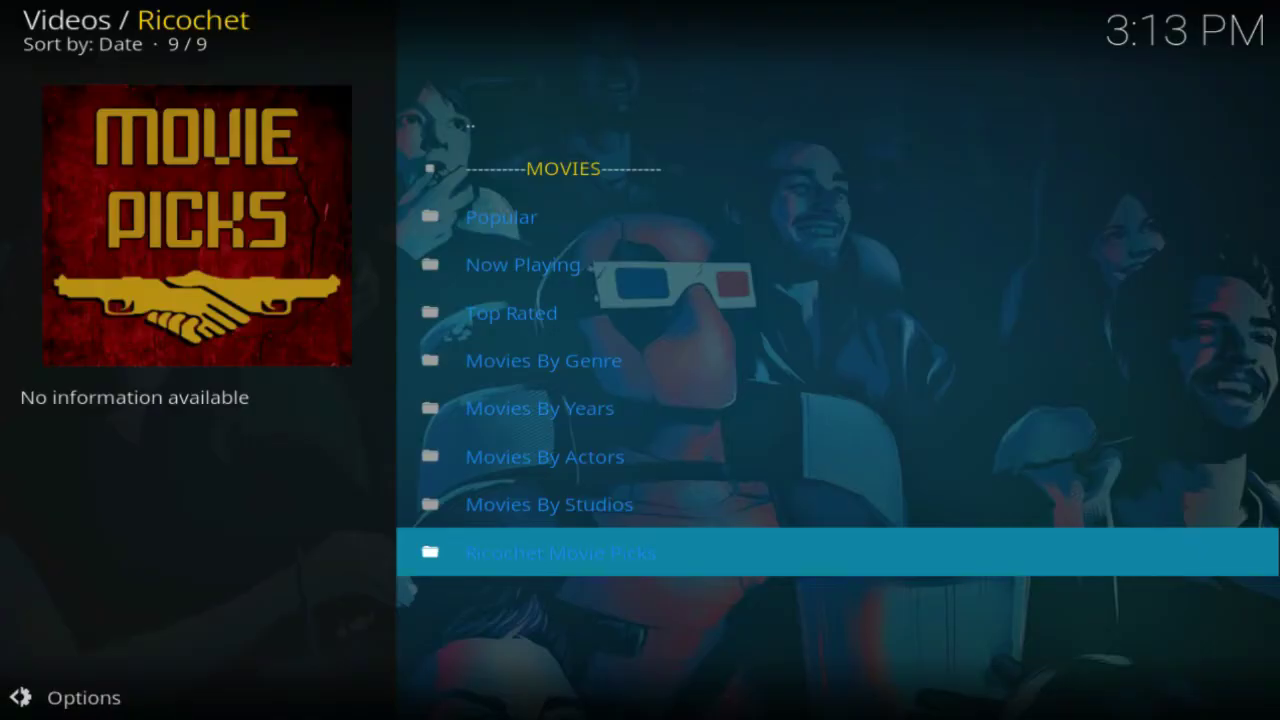
# - Look over the movie categories from Top Rated to Movies By Studios and open Ricochet Movie Picks
pyautogui.click(560, 313)
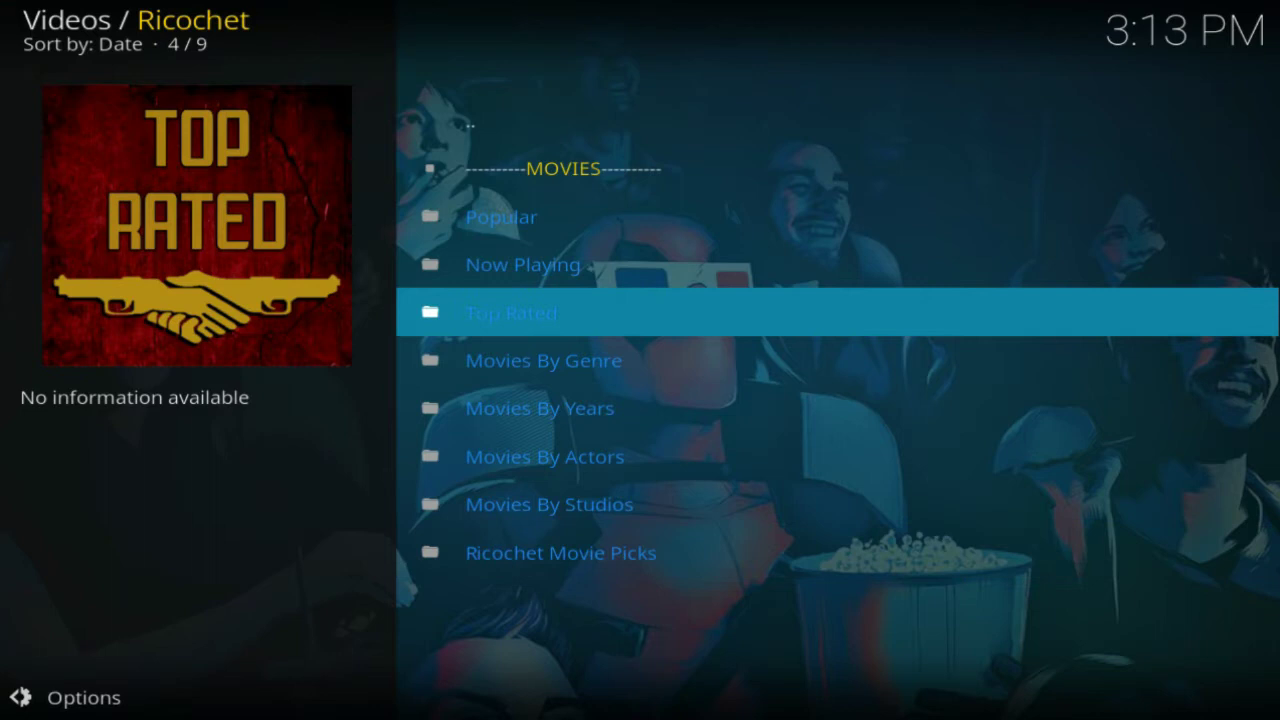
pyautogui.click(545, 360)
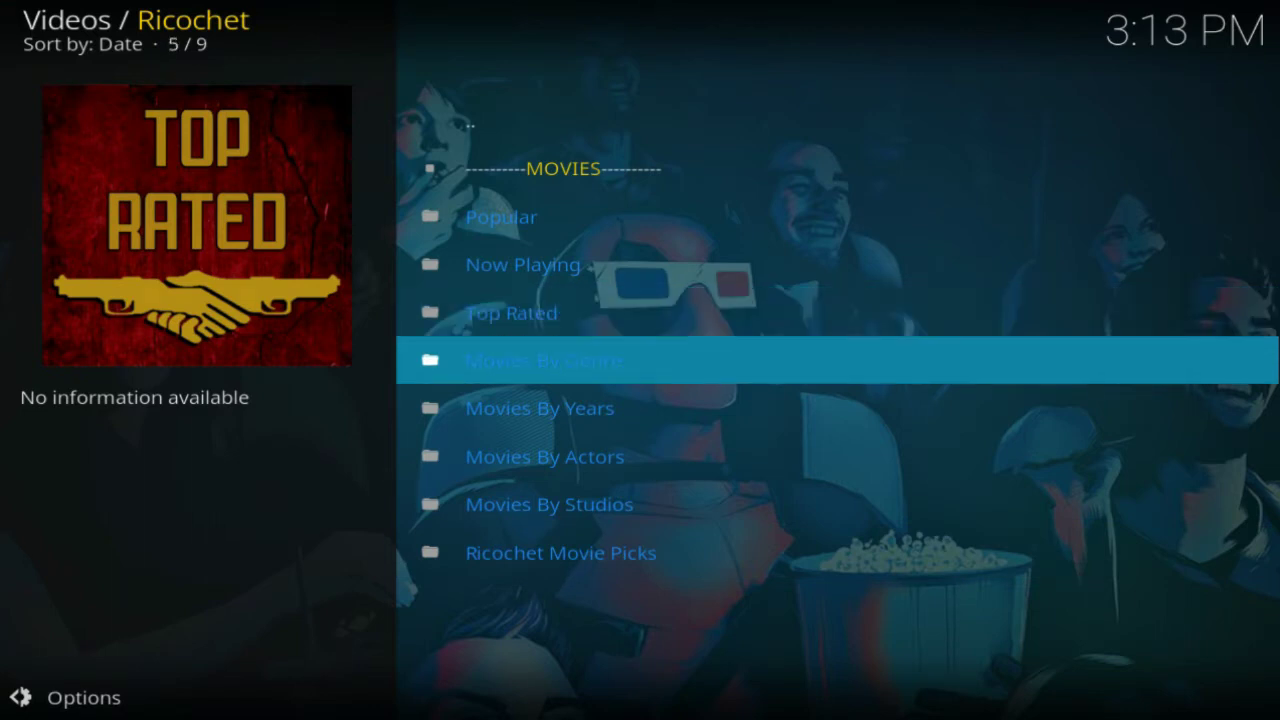
pyautogui.click(540, 408)
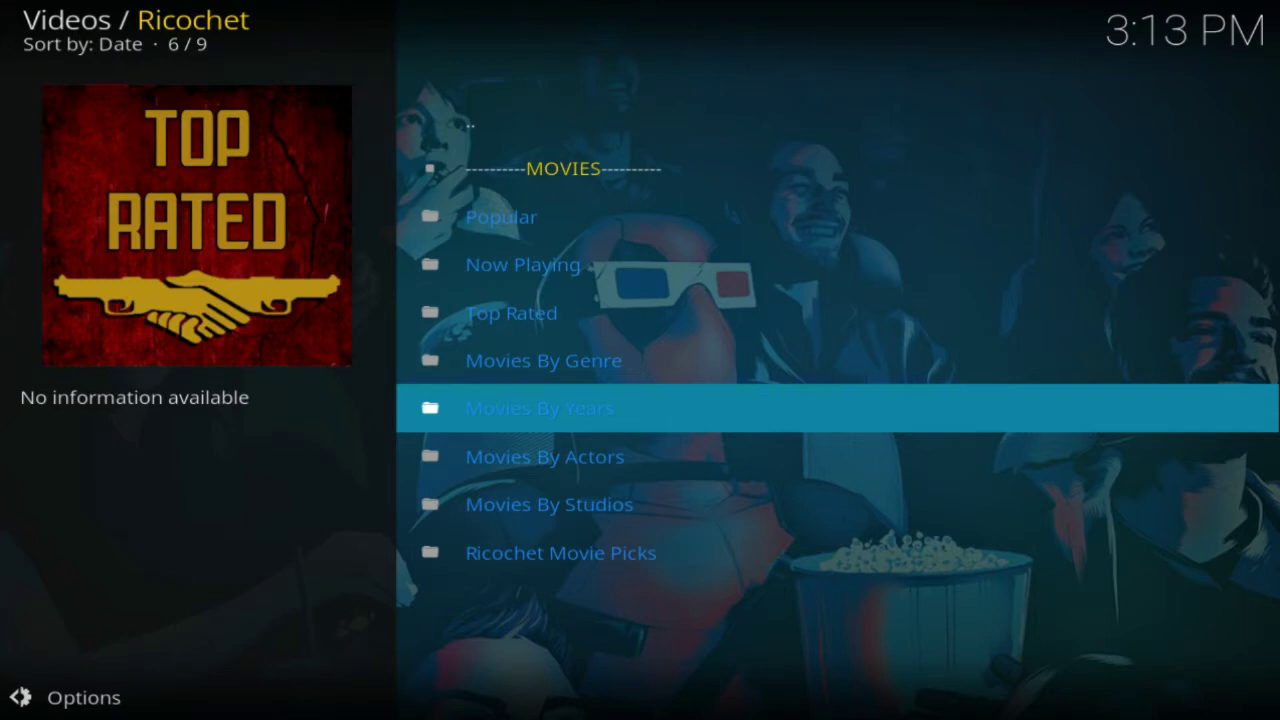
pyautogui.click(548, 504)
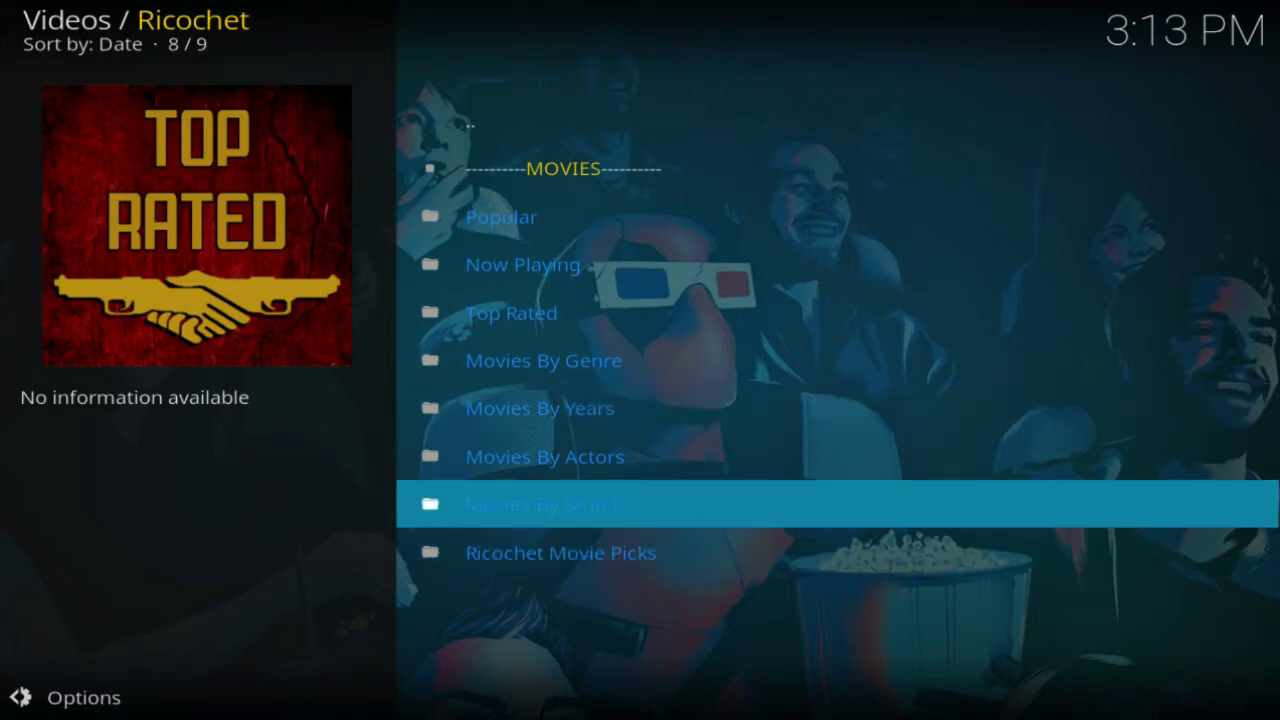
pyautogui.click(560, 552)
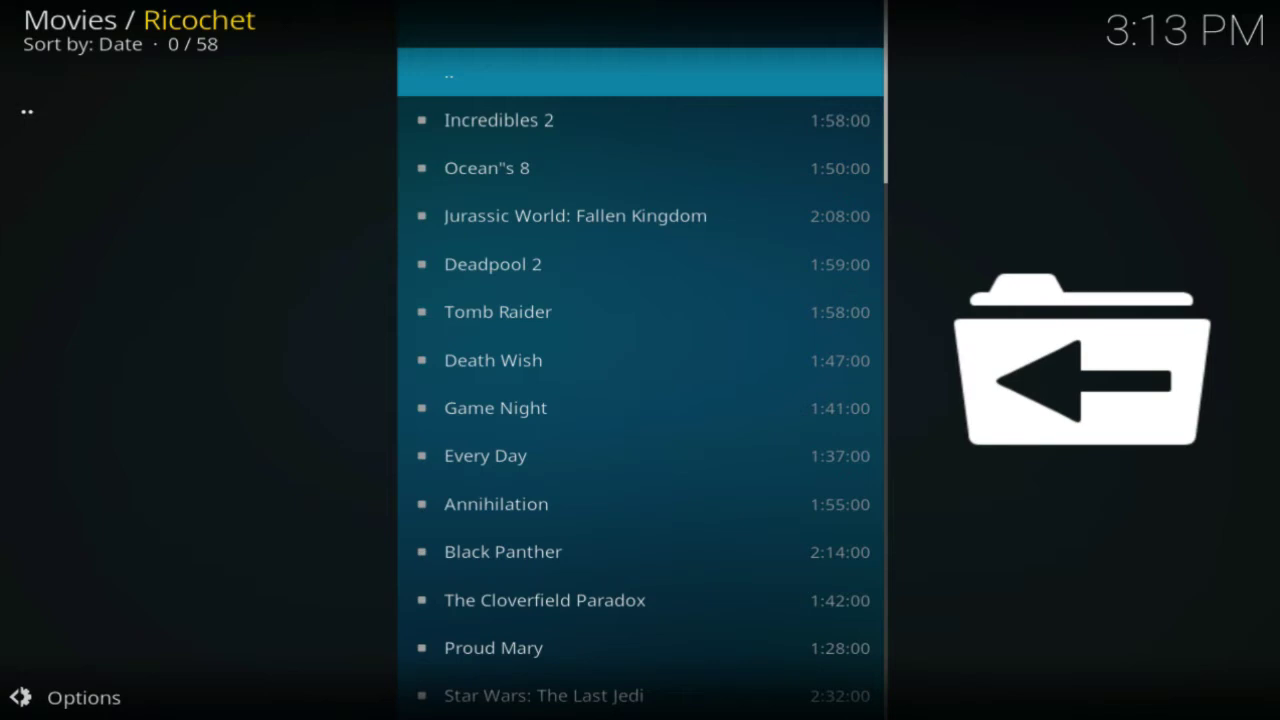
# - Examine the movie picks from Jurassic World: Fallen Kingdom to Star Wars: The Last Jedi, and return to Ricochet's main categories
pyautogui.click(575, 264)
pyautogui.click(575, 216)
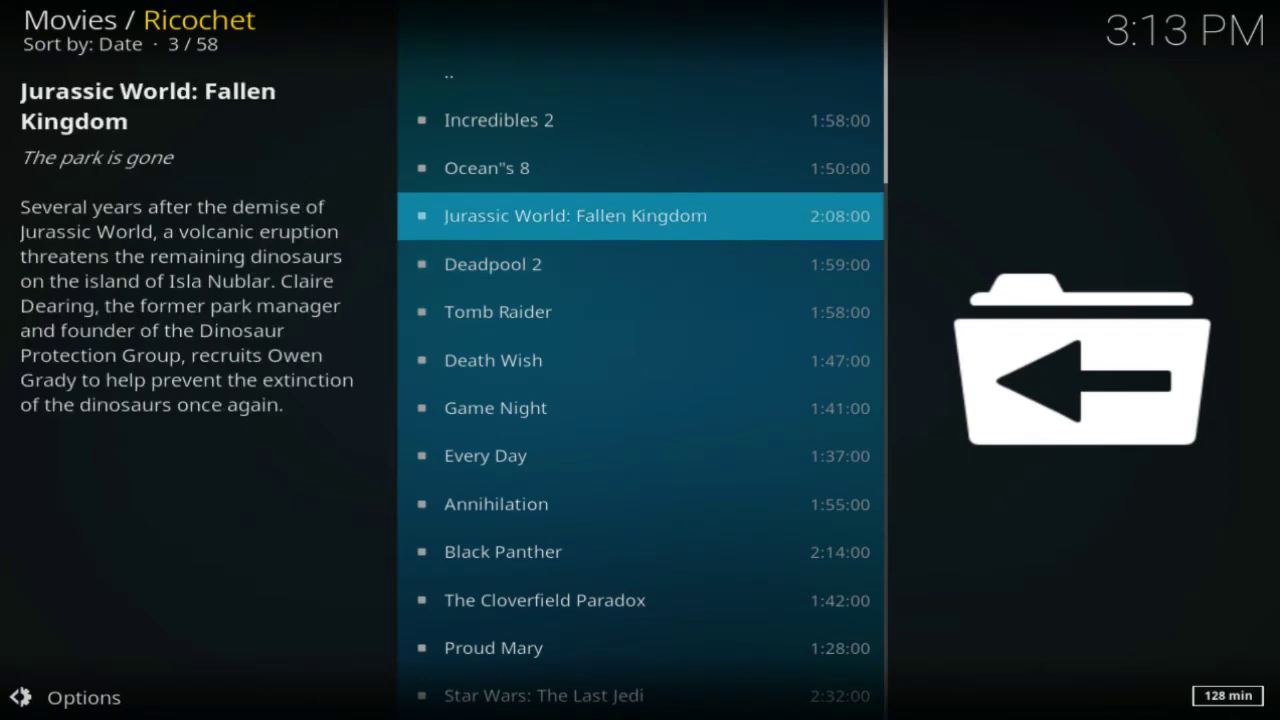
pyautogui.click(575, 312)
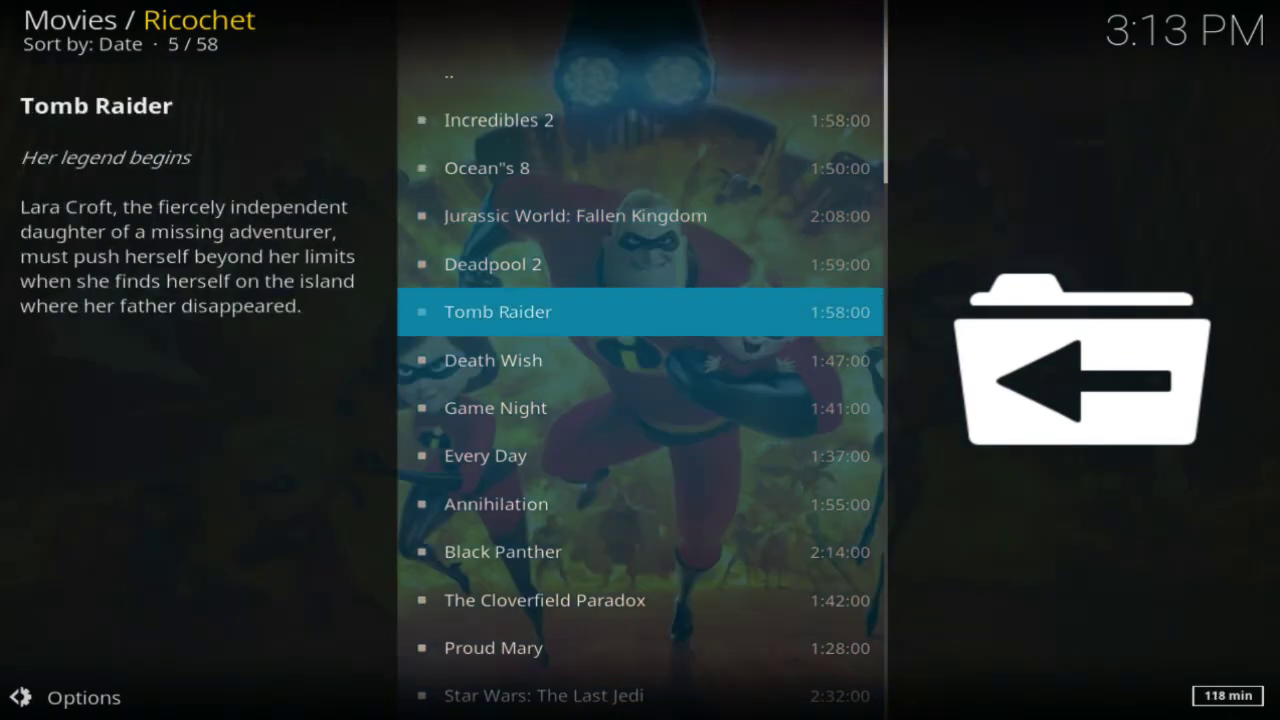
pyautogui.scroll(-6, 575, 347)
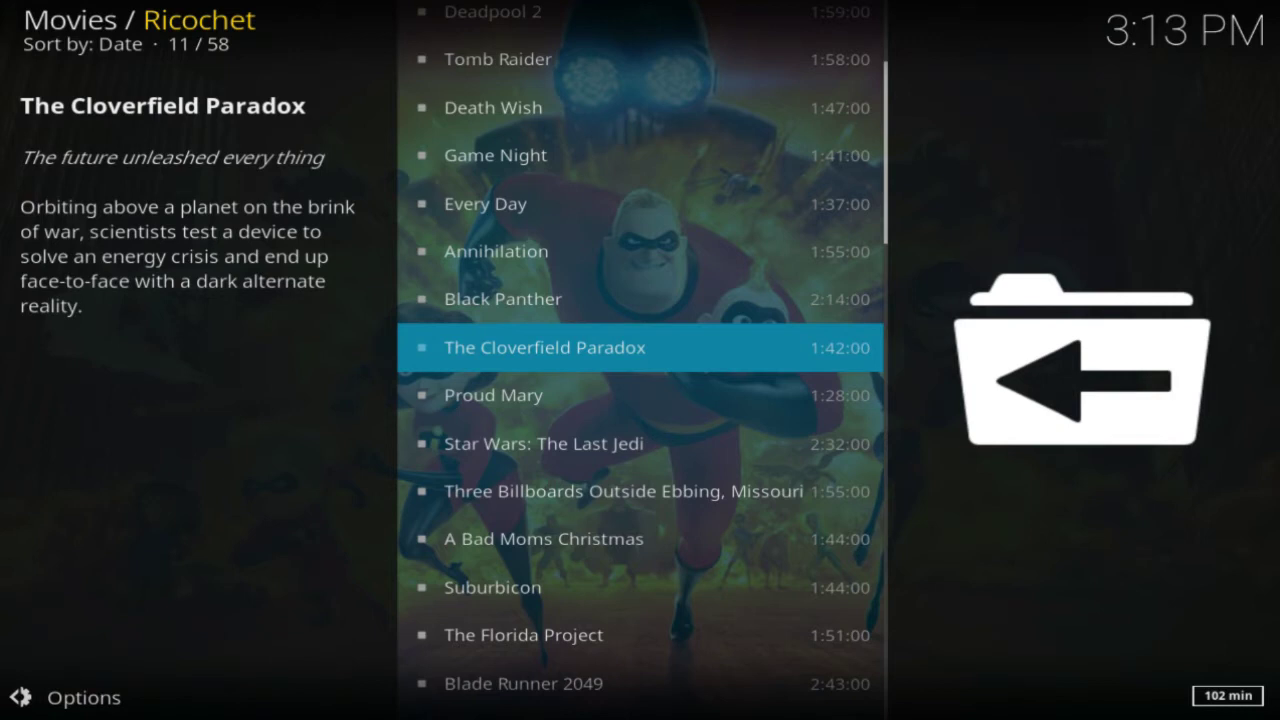
pyautogui.scroll(-2, 575, 347)
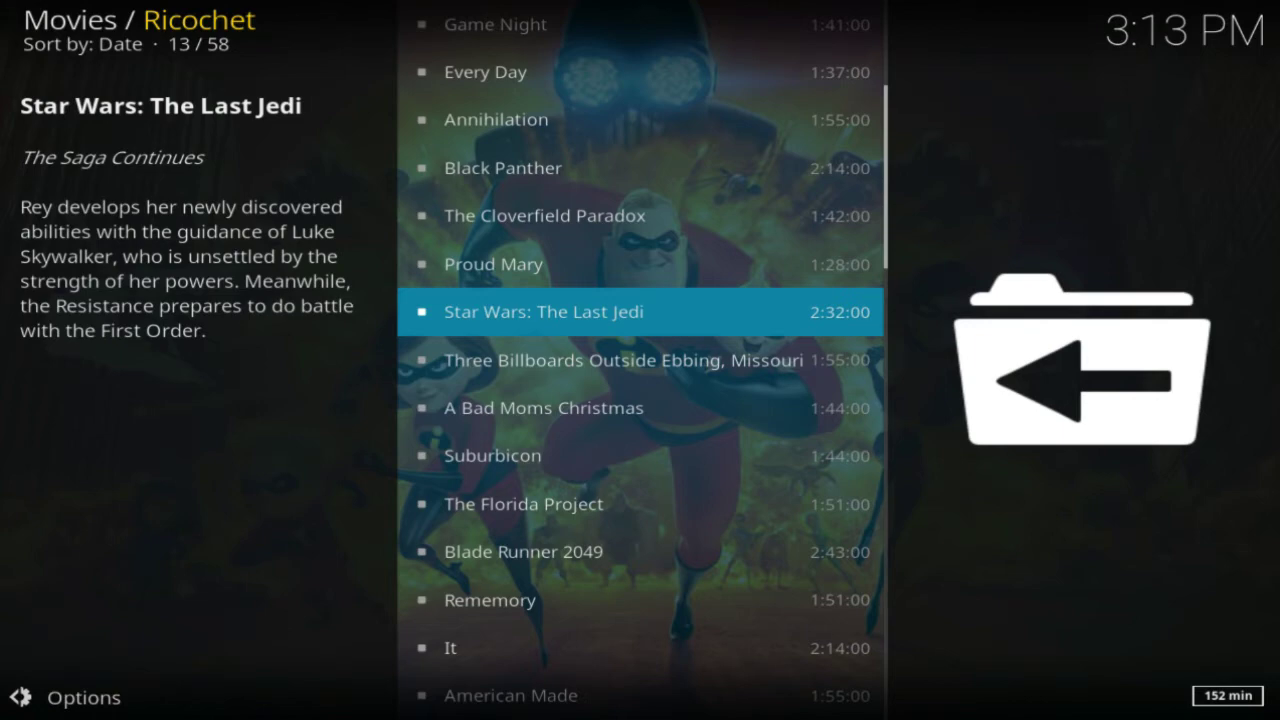
pyautogui.press('BackSpace')
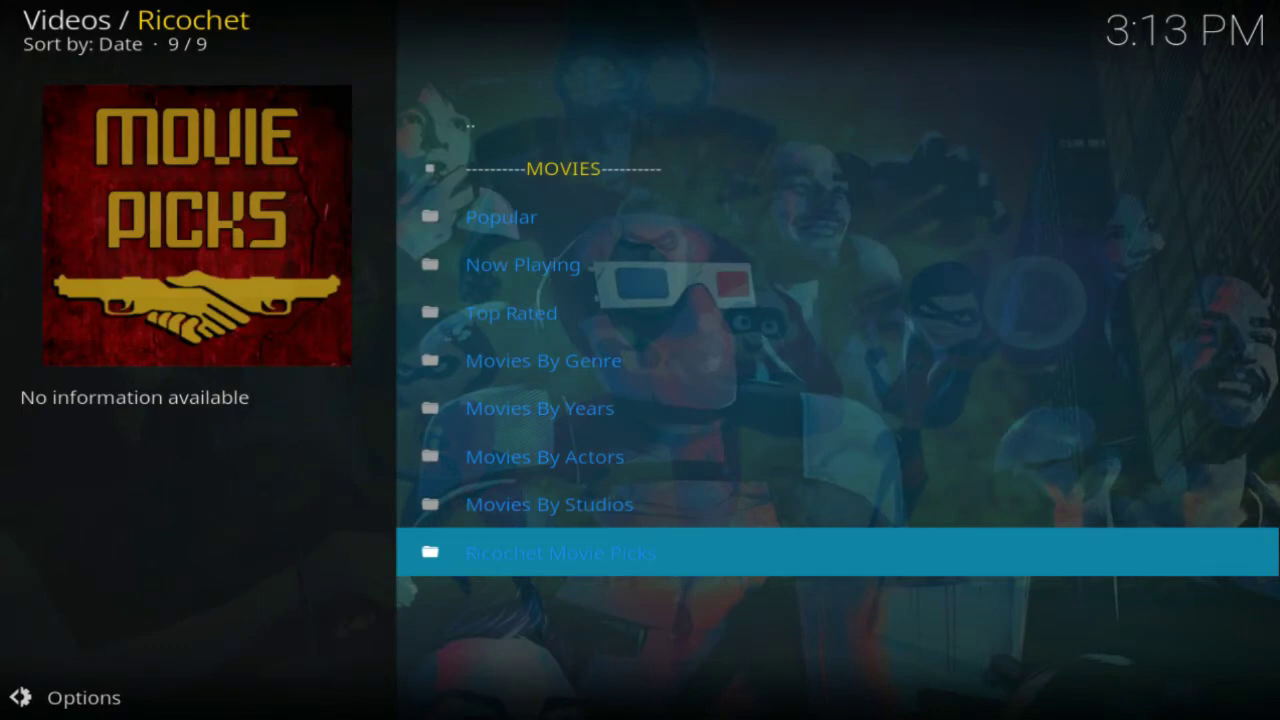
pyautogui.press('Return')
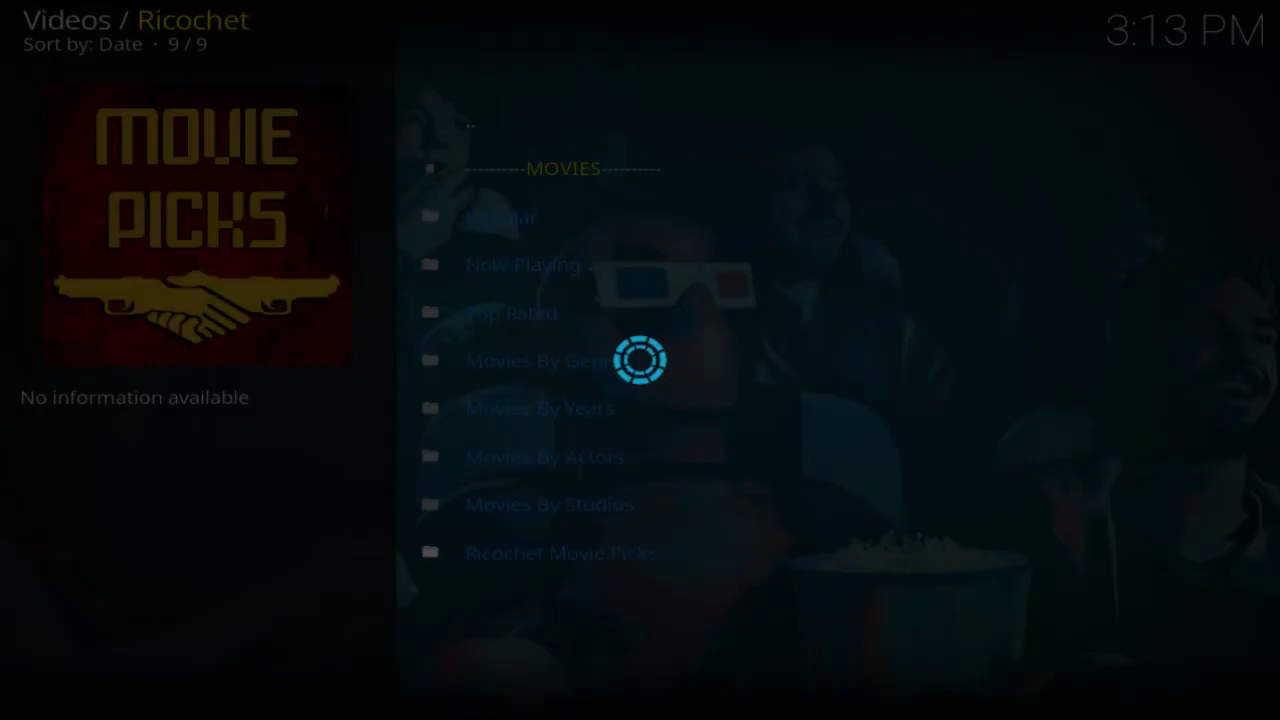
pyautogui.press('BackSpace')
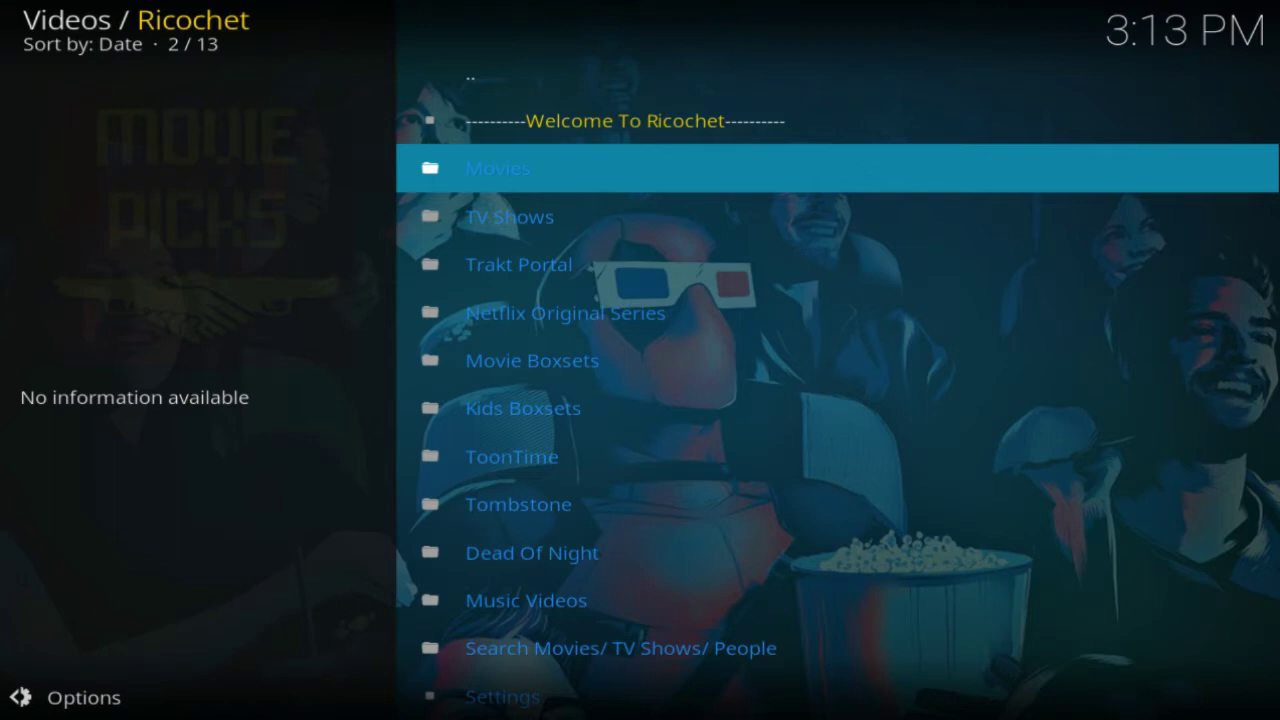
# - Open the Netflix Original Series category of Ricochet
pyautogui.press('Down')
pyautogui.press('Down')
pyautogui.press('Down')
pyautogui.press('Return')
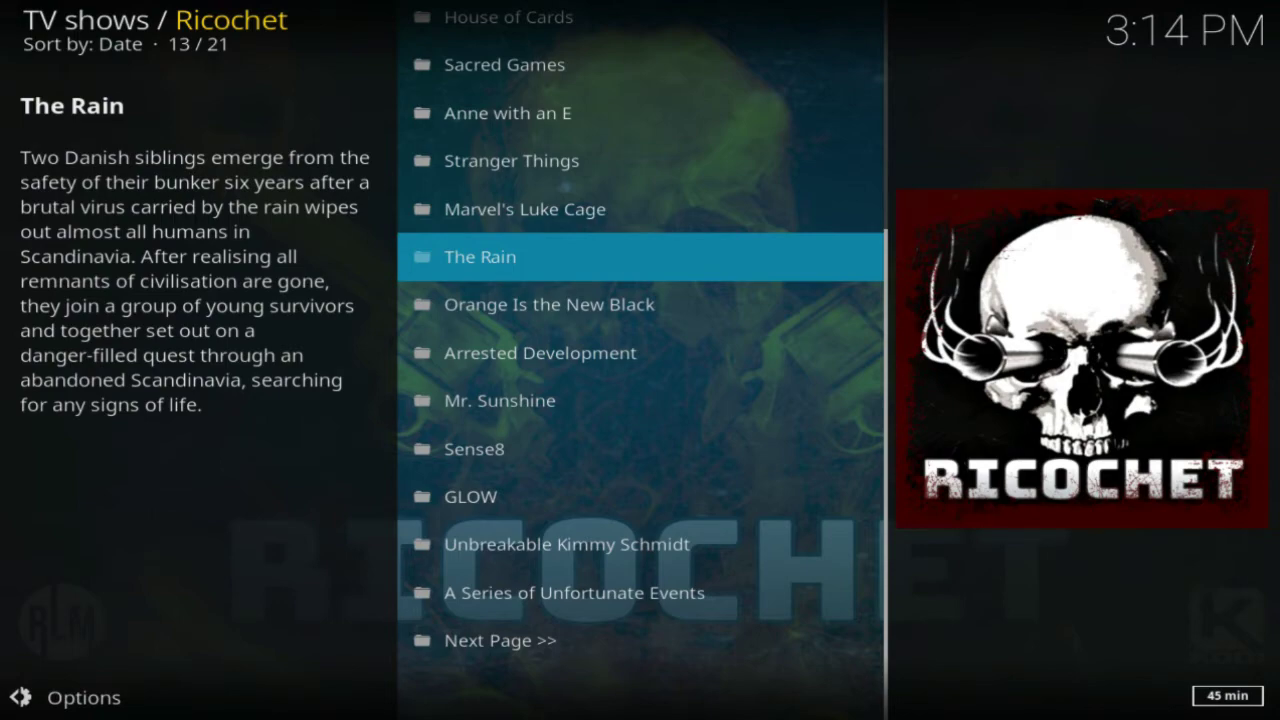
# - Open the series Lucifer from the Netflix originals list
pyautogui.press('Up')
pyautogui.press('Up')
pyautogui.press('Up')
pyautogui.press('Up')
pyautogui.press('Up')
pyautogui.press('Up')
pyautogui.press('Up')
pyautogui.press('Up')
pyautogui.press('Up')
pyautogui.press('Up')
pyautogui.press('Return')
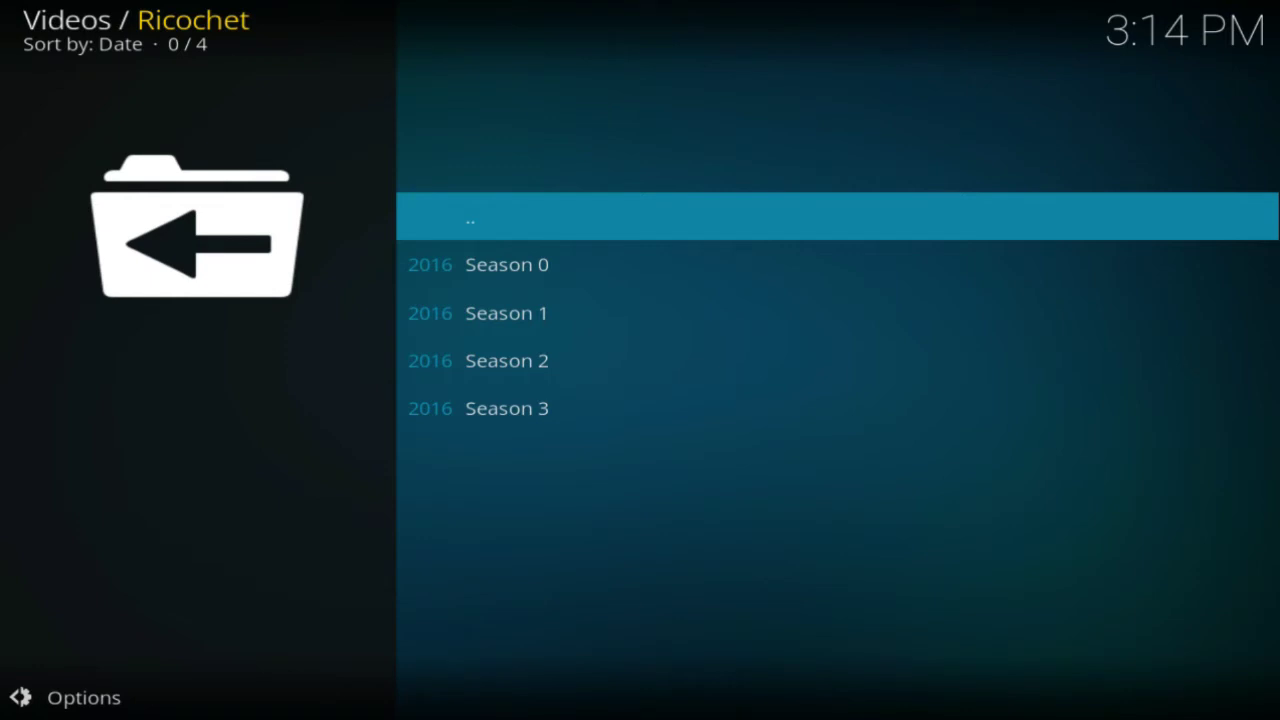
# - Look over Lucifer's seasons and go back out of the Ricochet add-on
pyautogui.press('Up')
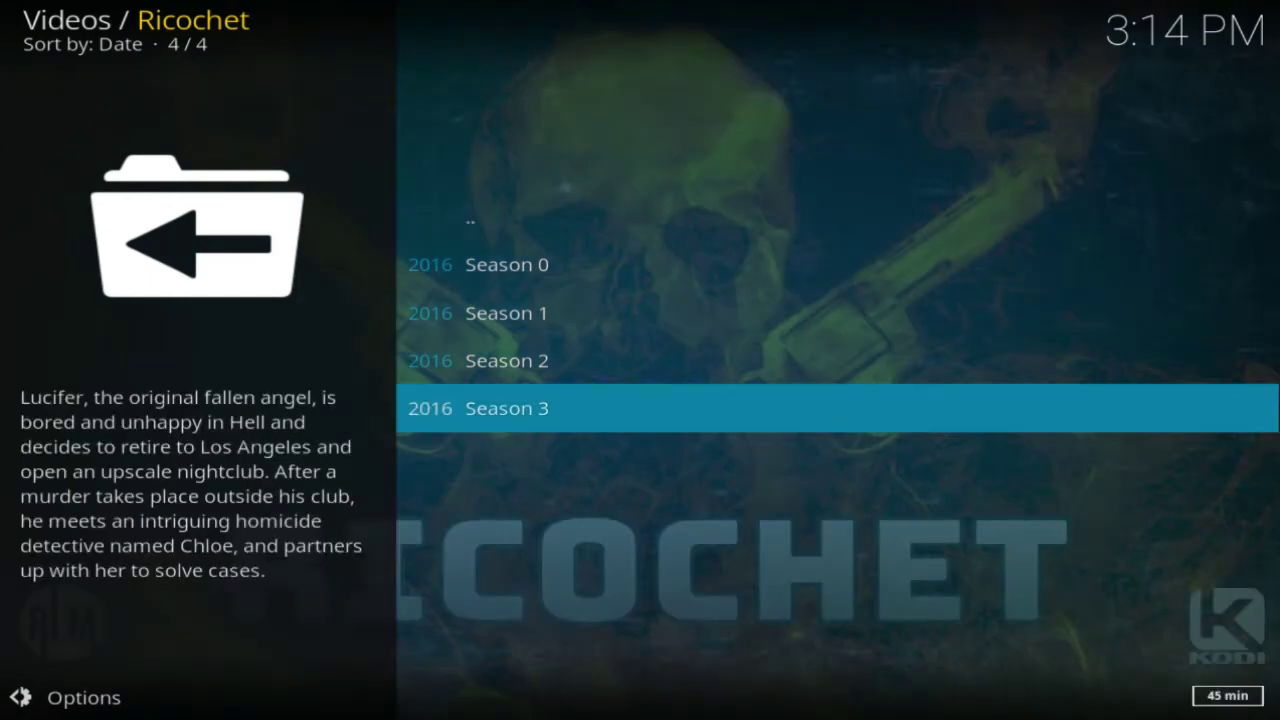
pyautogui.press('Down')
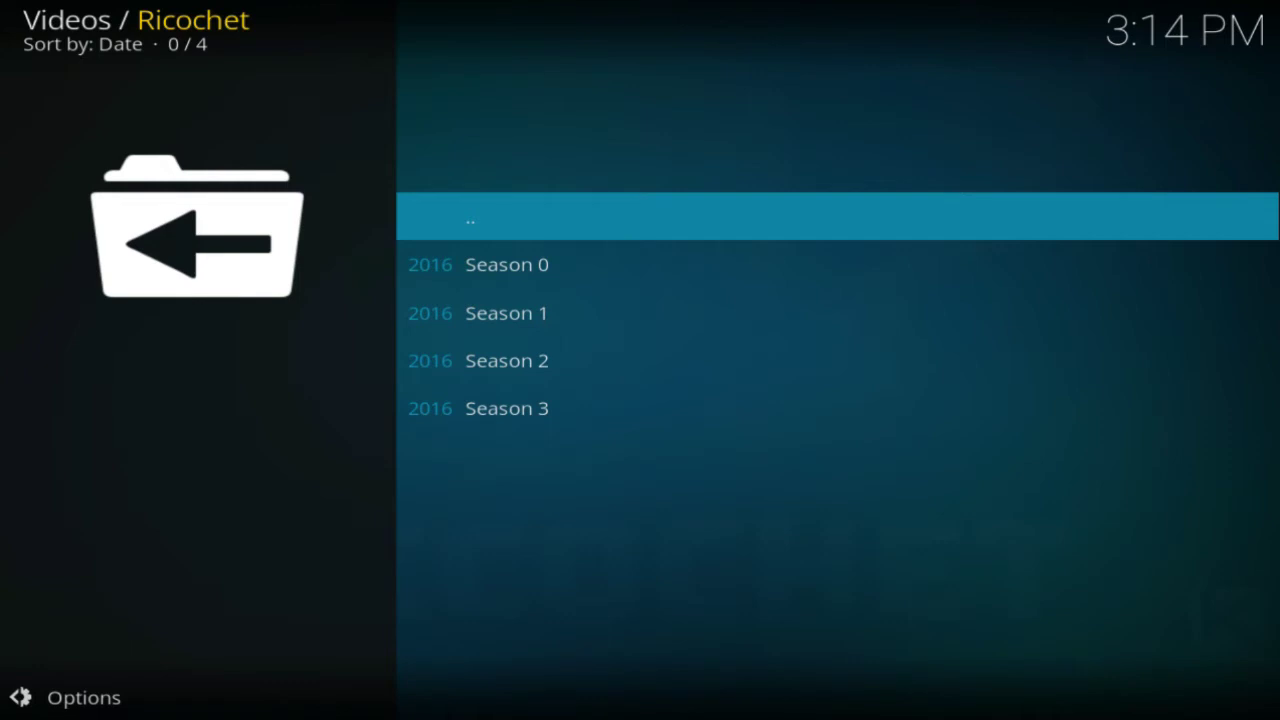
pyautogui.press('Return')
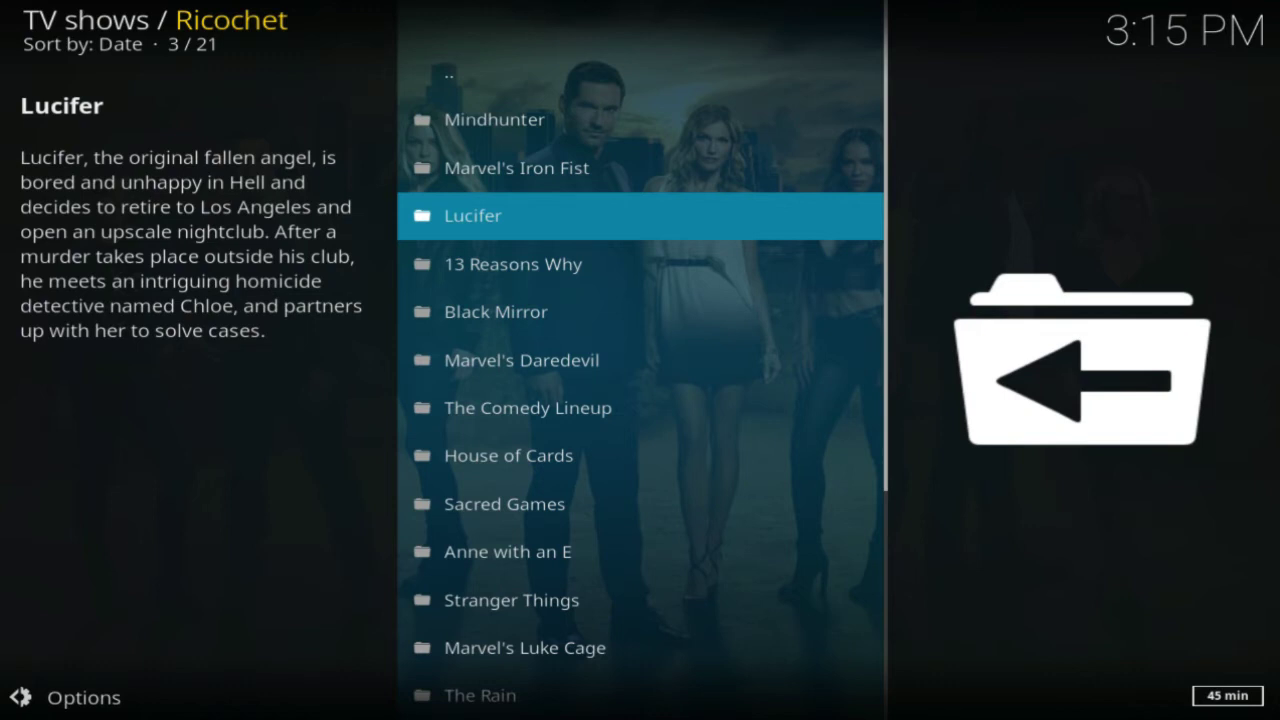
pyautogui.press('BackSpace')
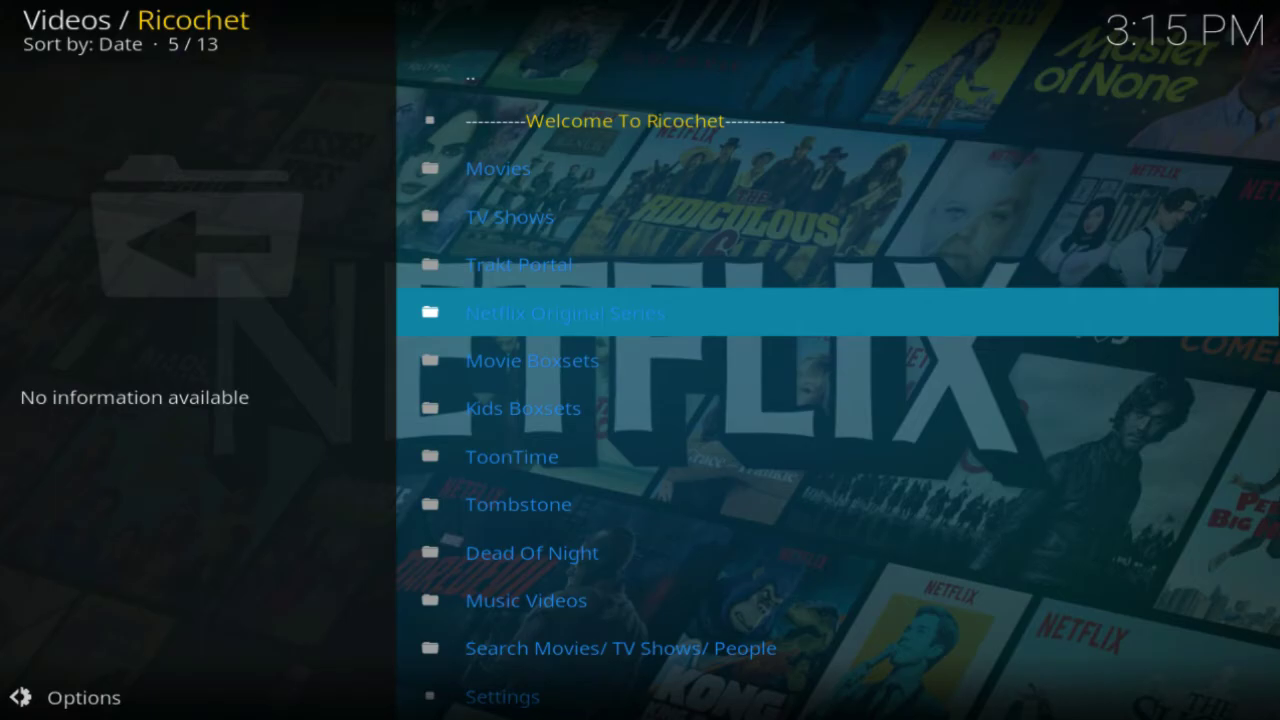
pyautogui.press('BackSpace')
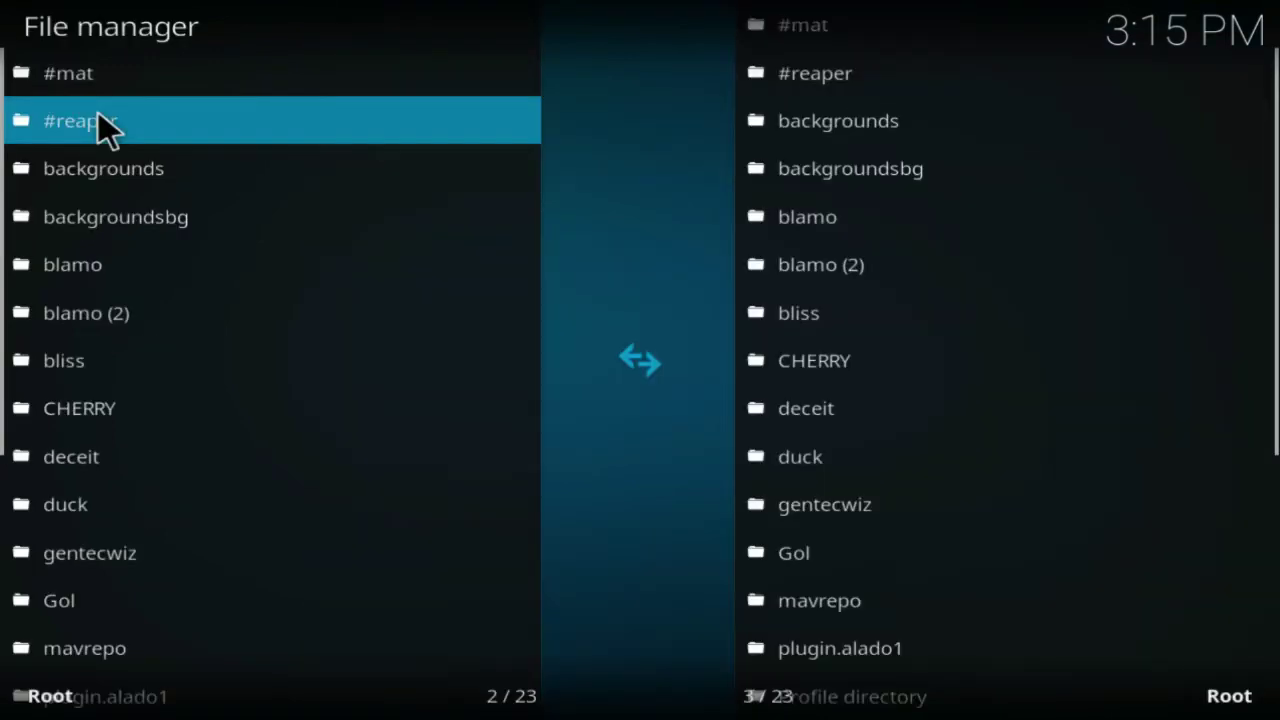
# - Open the #reaper source for editing in the file manager
pyautogui.rightClick(98, 112)
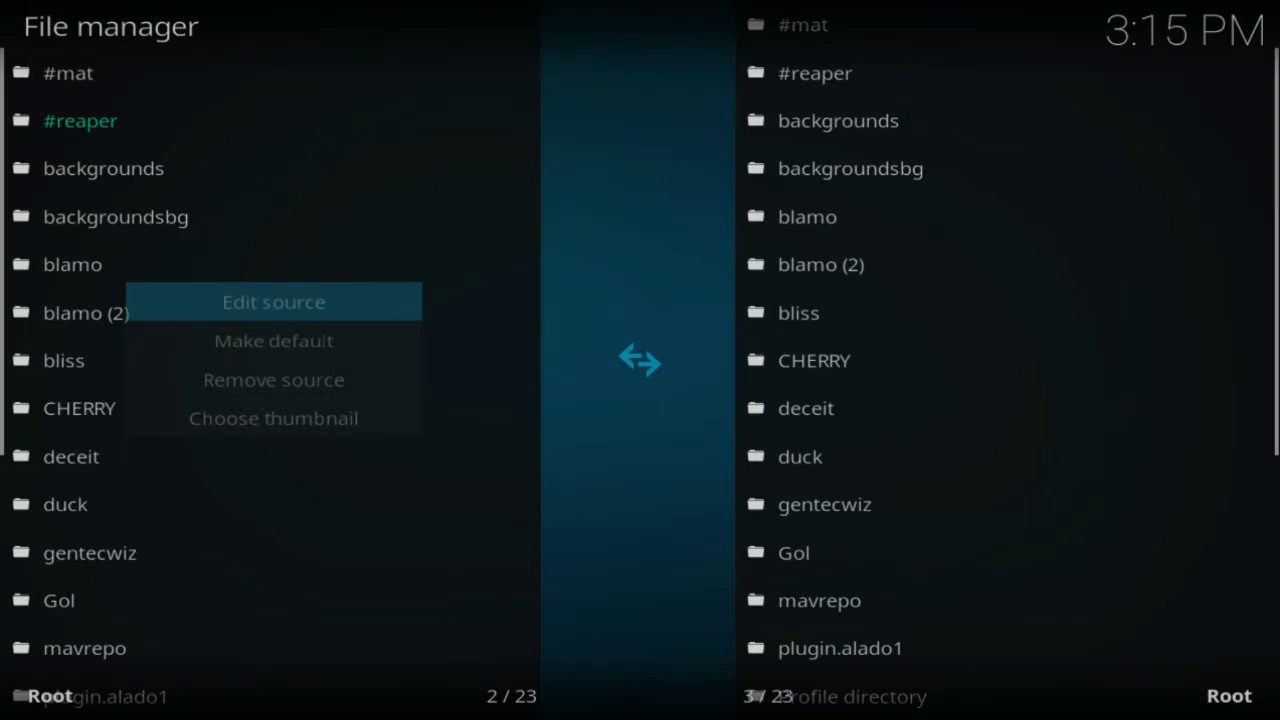
pyautogui.press('Return')
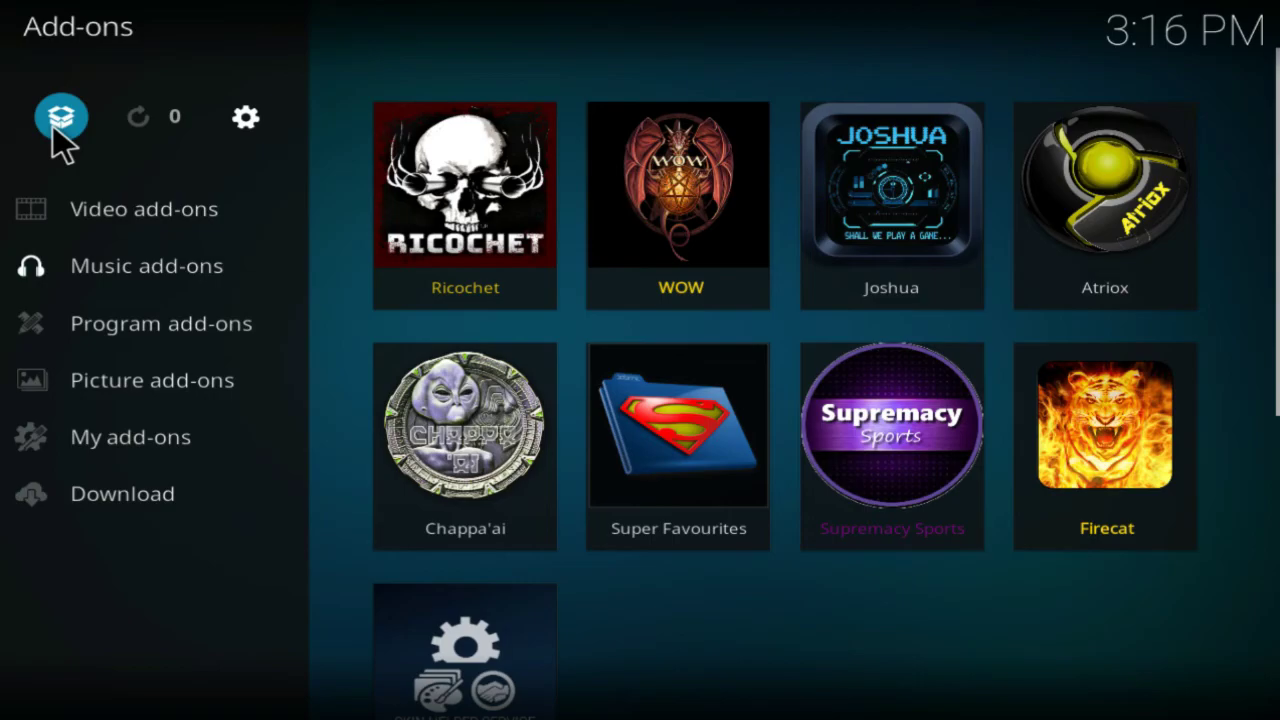
# - Install repository.rm-1.7.zip from the #reaper source using the add-on browser
pyautogui.click(55, 122)
pyautogui.click(535, 360)
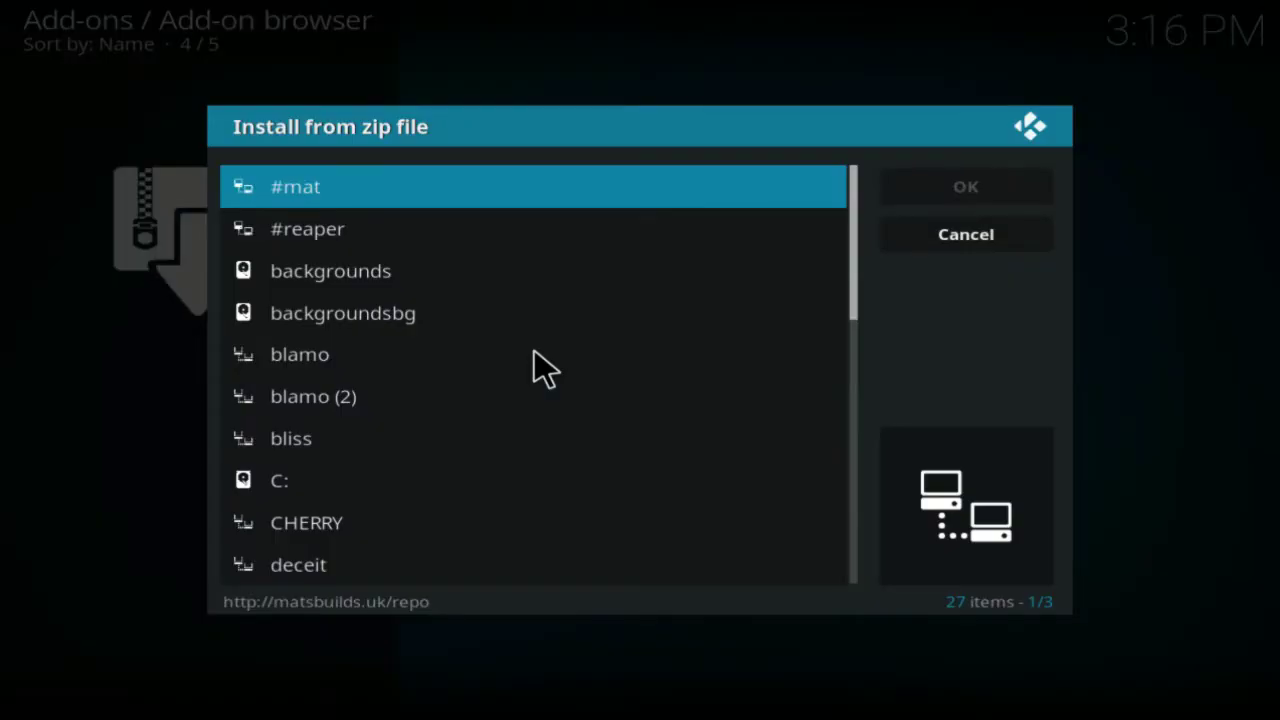
pyautogui.click(356, 227)
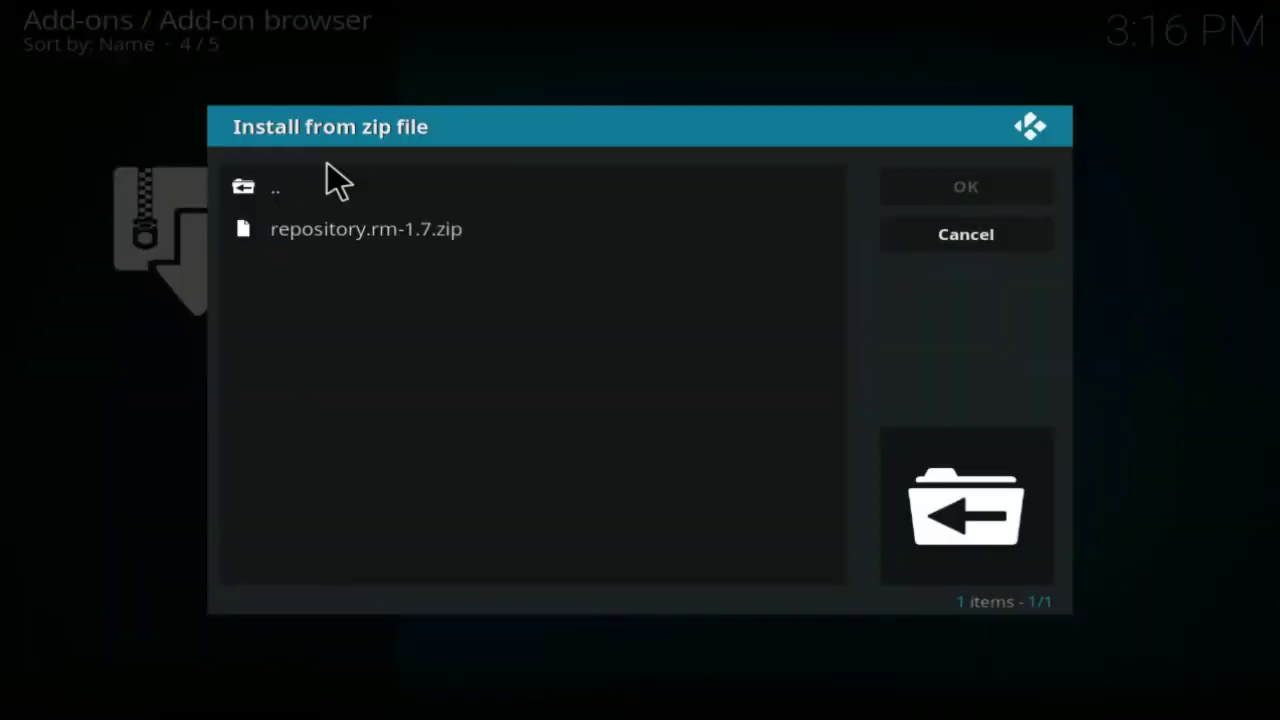
pyautogui.click(350, 230)
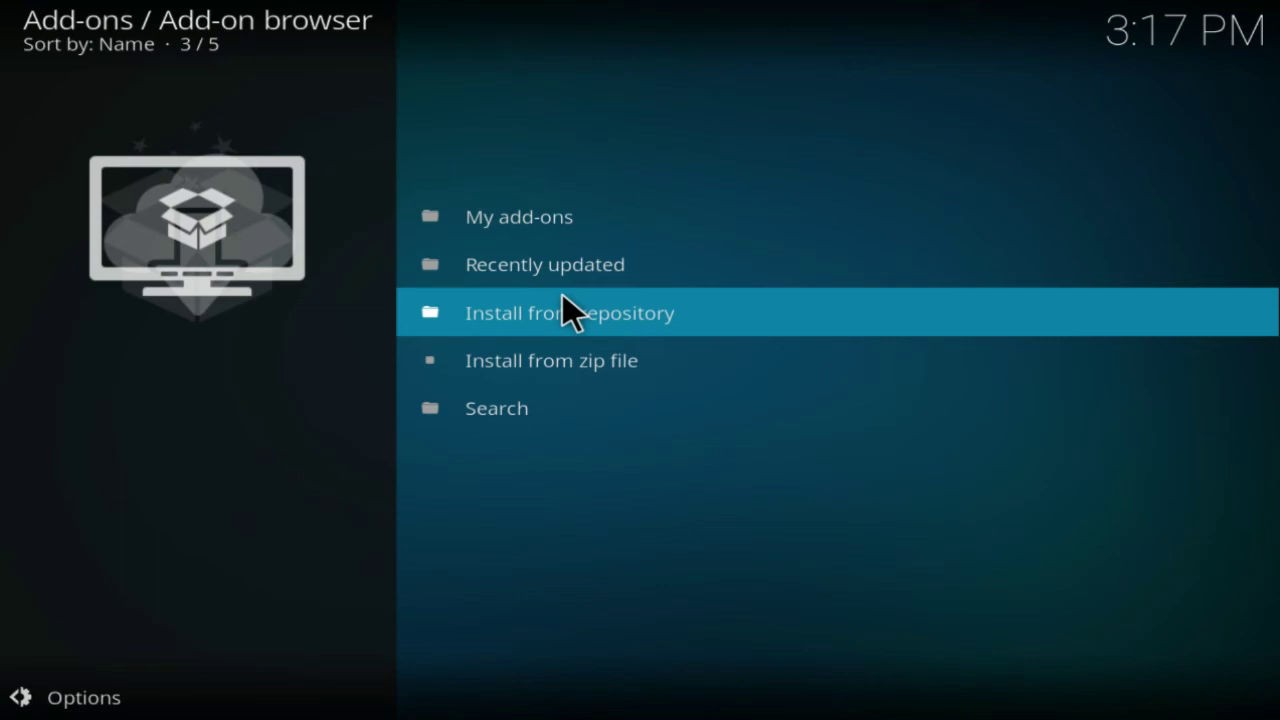
# - Open the Reapers Locked Madhouse repository among the installable repositories
pyautogui.click(563, 294)
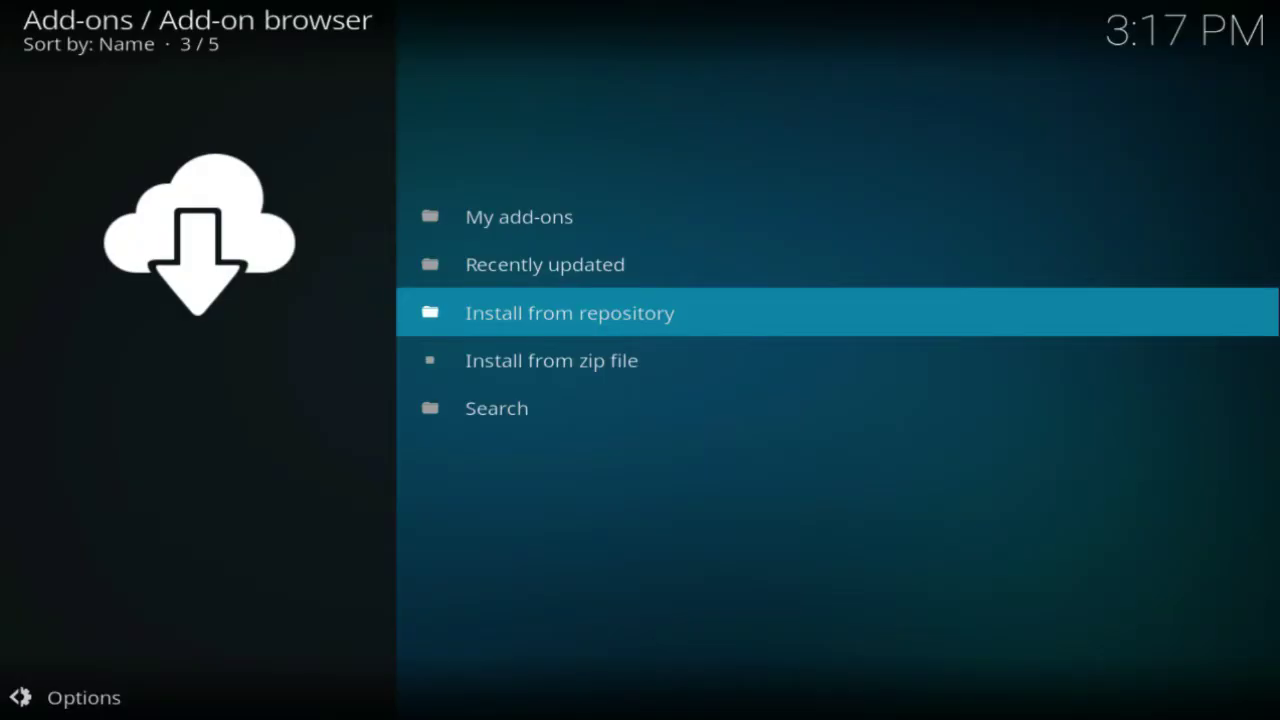
pyautogui.press('Return')
pyautogui.press('Down')
pyautogui.press('Down')
pyautogui.press('Up')
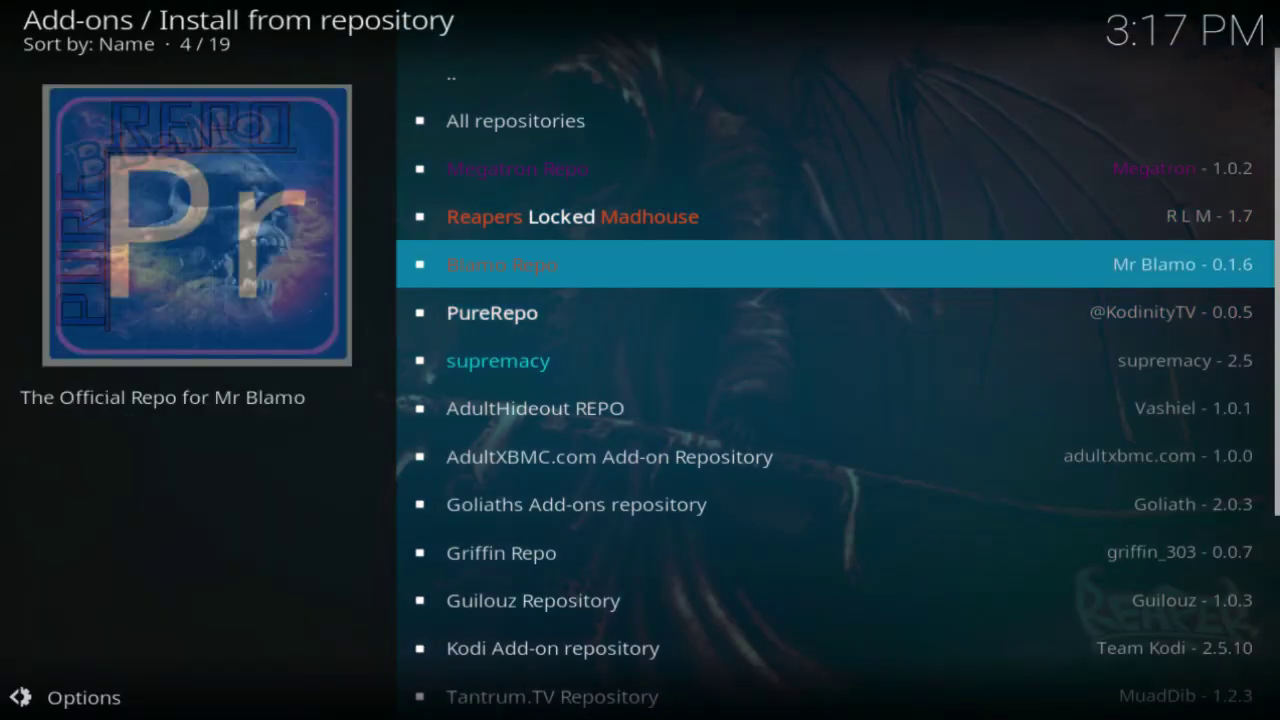
pyautogui.press('Up')
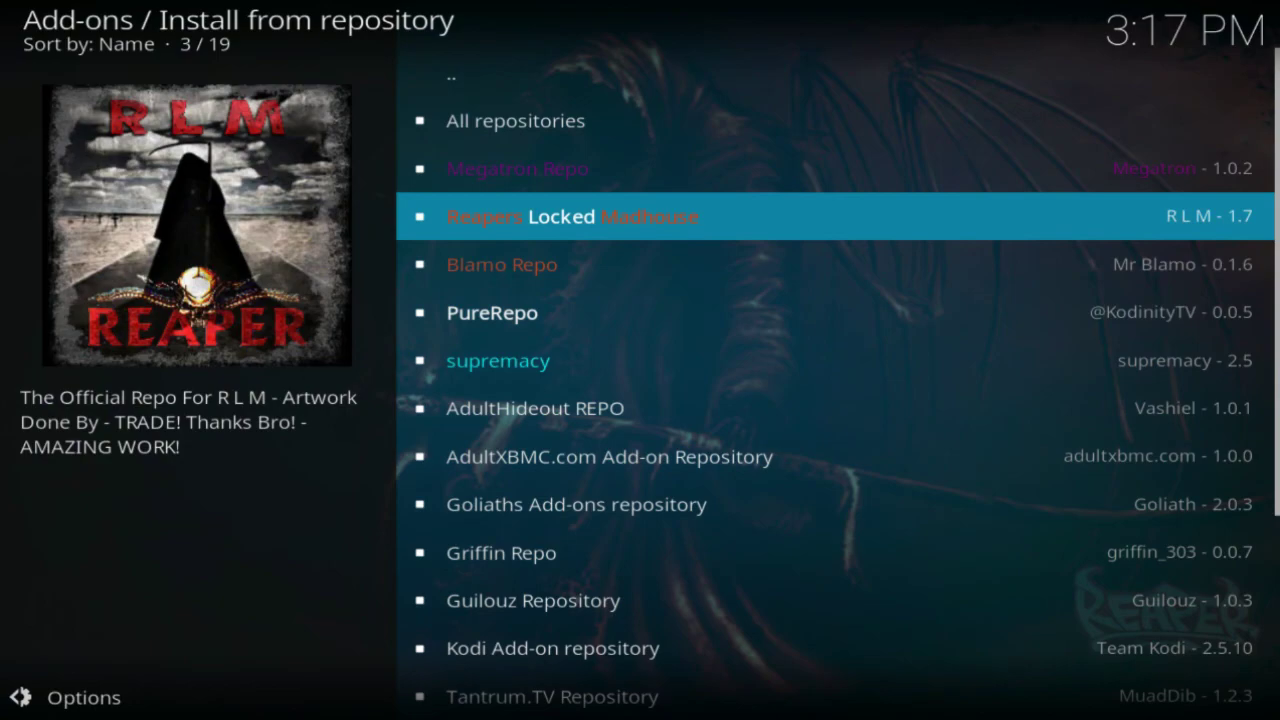
pyautogui.press('Return')
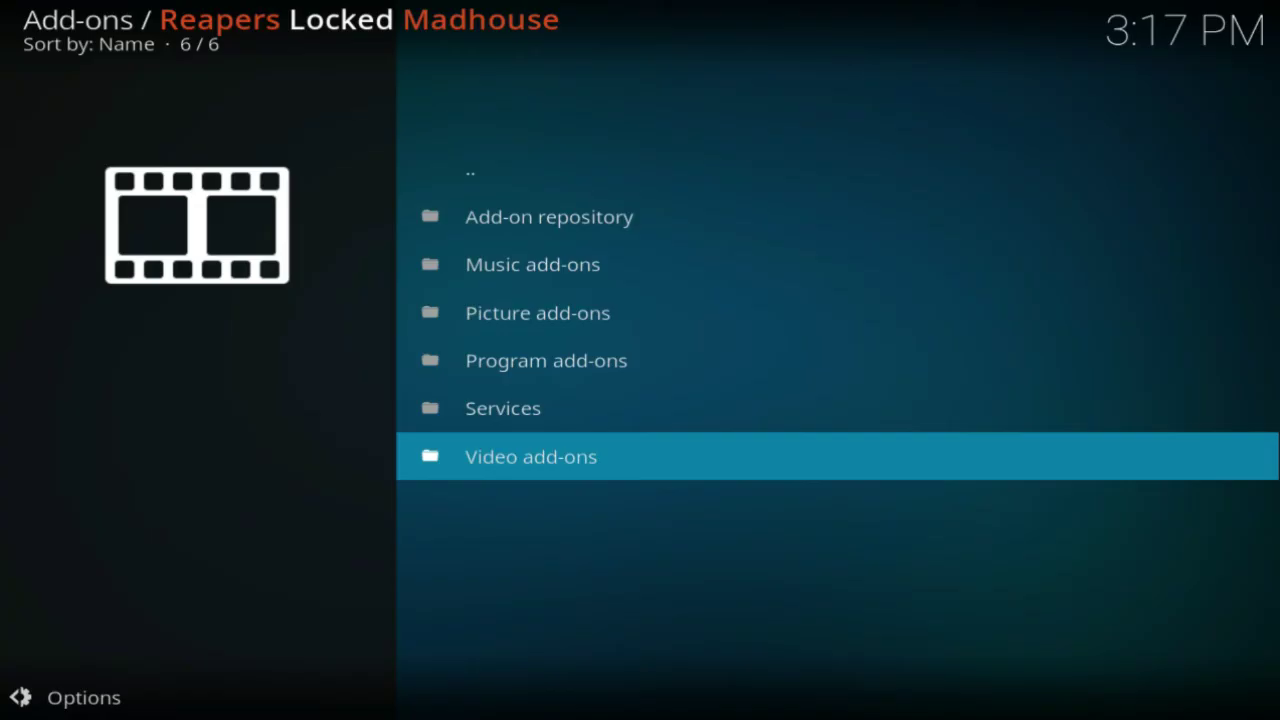
# - Open the Video add-ons category of the Reapers Locked Madhouse repository
pyautogui.press('Down')
pyautogui.press('Down')
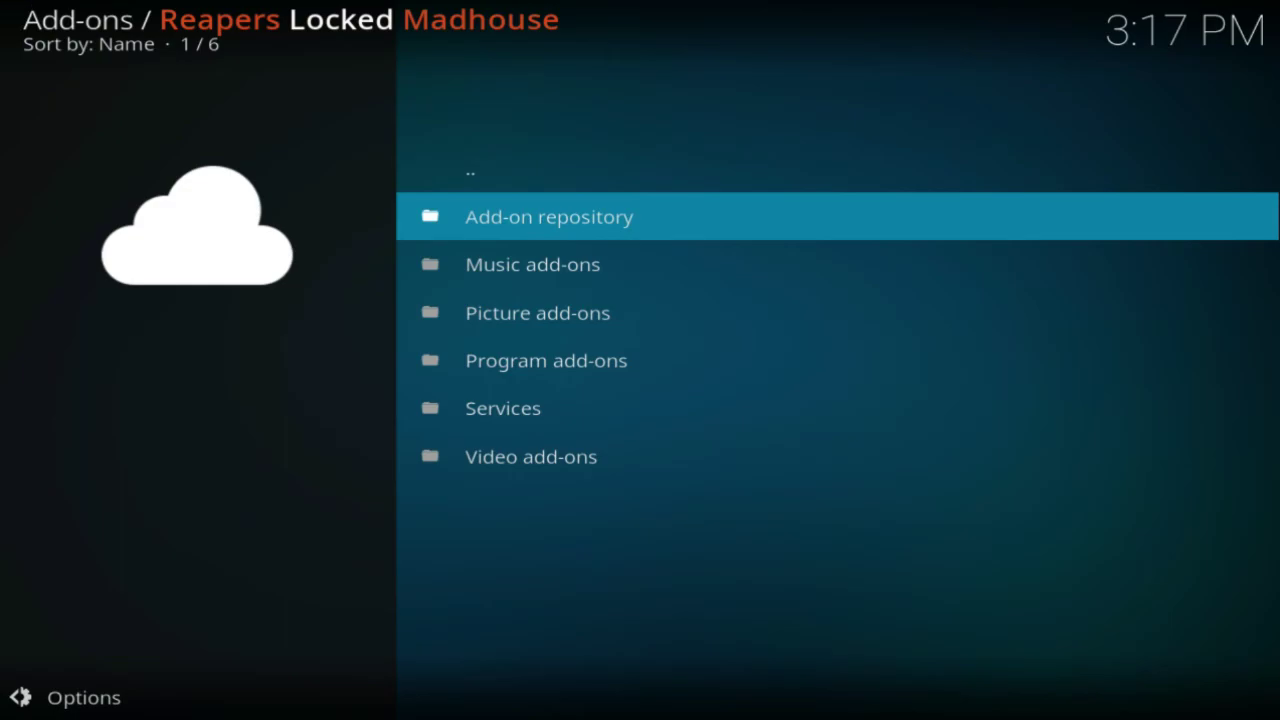
pyautogui.press('Up')
pyautogui.press('Up')
pyautogui.press('Return')
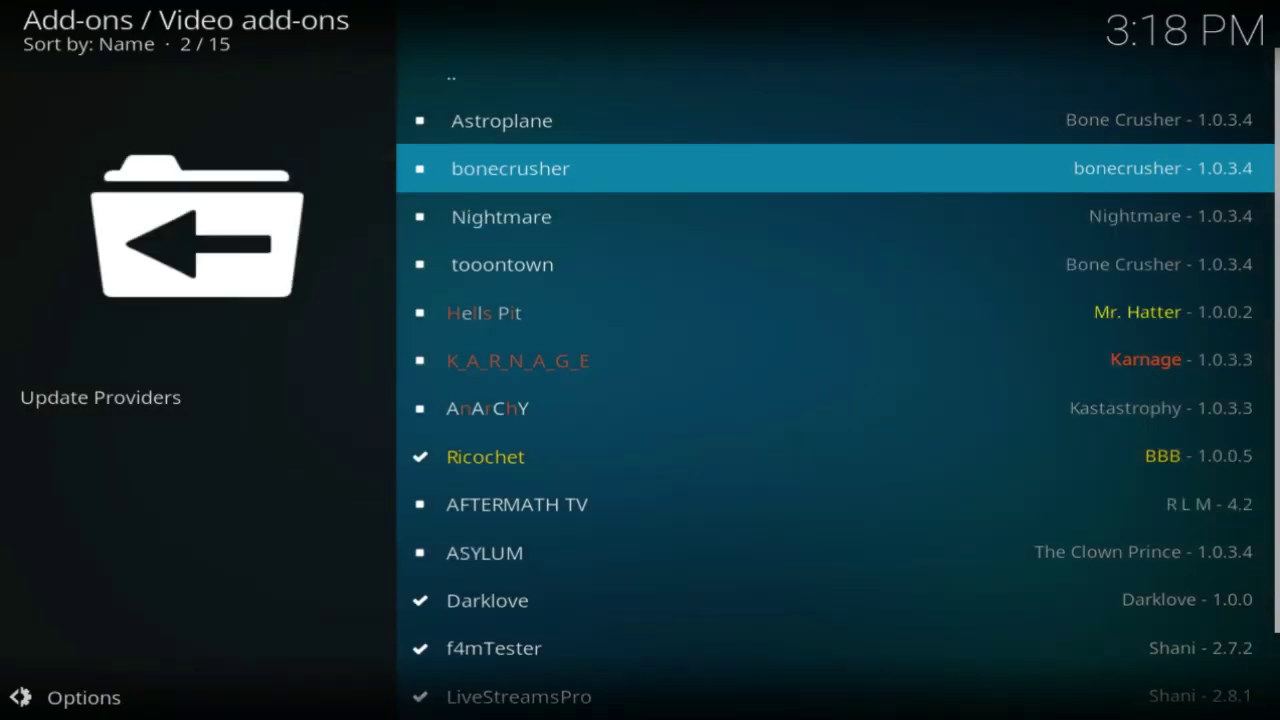
# - Open the details page of the Ricochet add-on in the repository's video add-ons
pyautogui.press('Down')
pyautogui.press('Down')
pyautogui.press('Down')
pyautogui.press('Down')
pyautogui.press('Down')
pyautogui.press('Down')
pyautogui.press('Down')
pyautogui.press('Up')
pyautogui.press('Up')
pyautogui.press('Up')
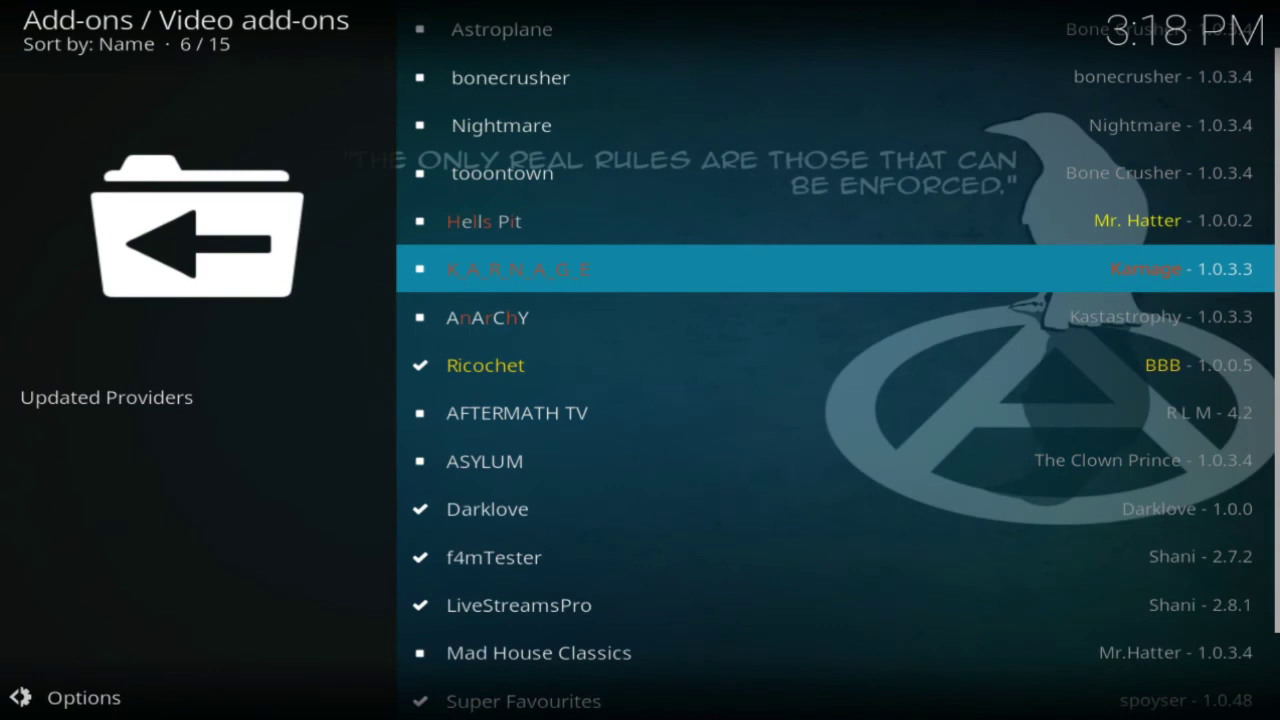
pyautogui.press('Down')
pyautogui.press('Down')
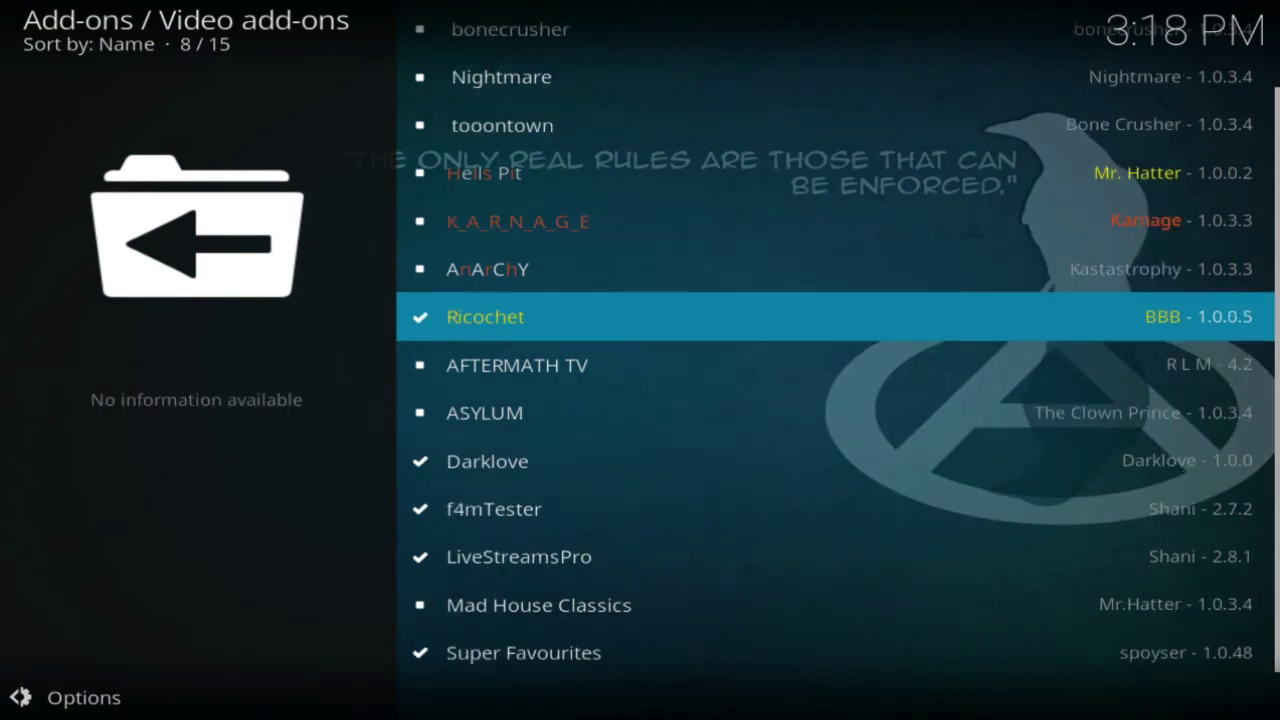
pyautogui.press('Return')
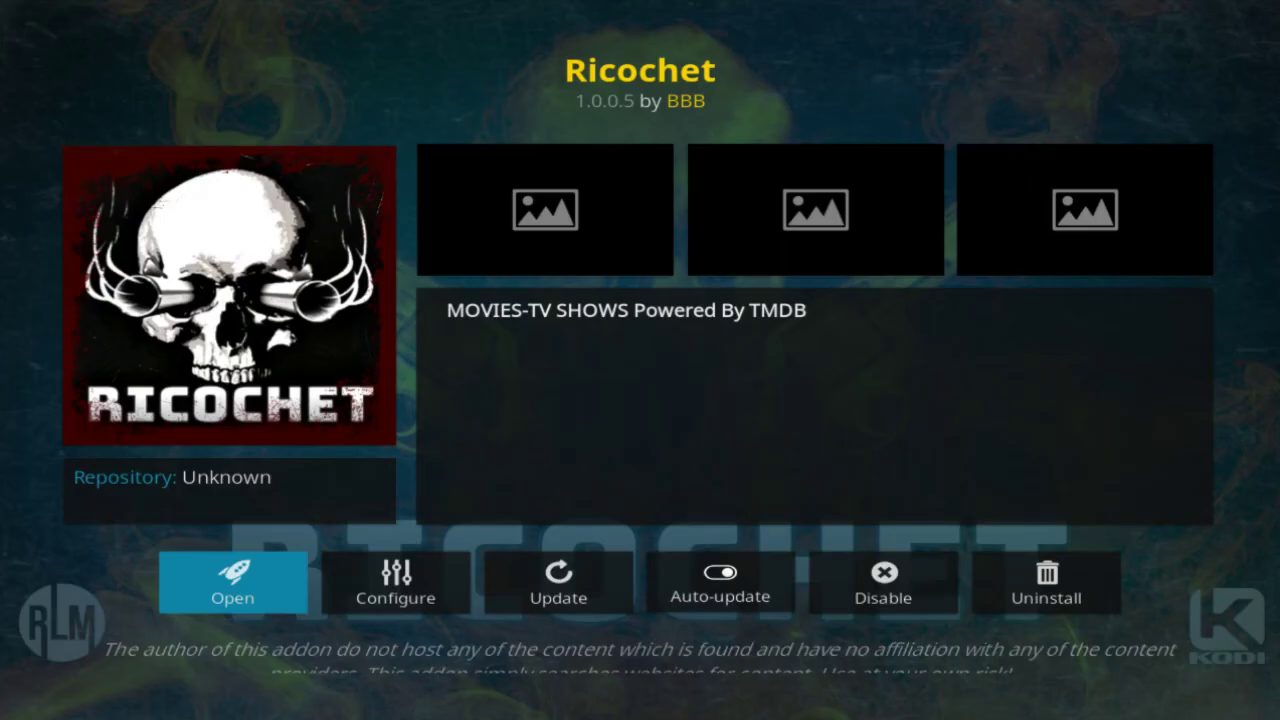